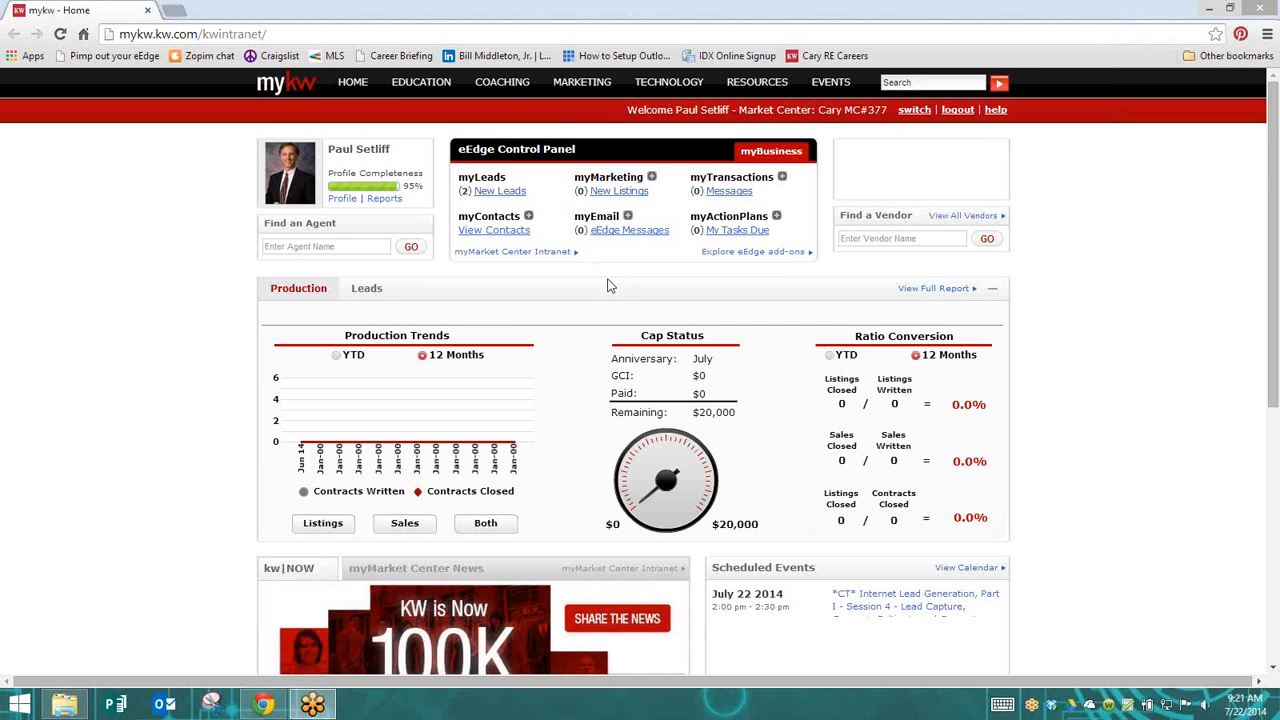
Open the Transaction Home page from myTransactions and view the loops in list view before returning to the picture view
click(783, 179)
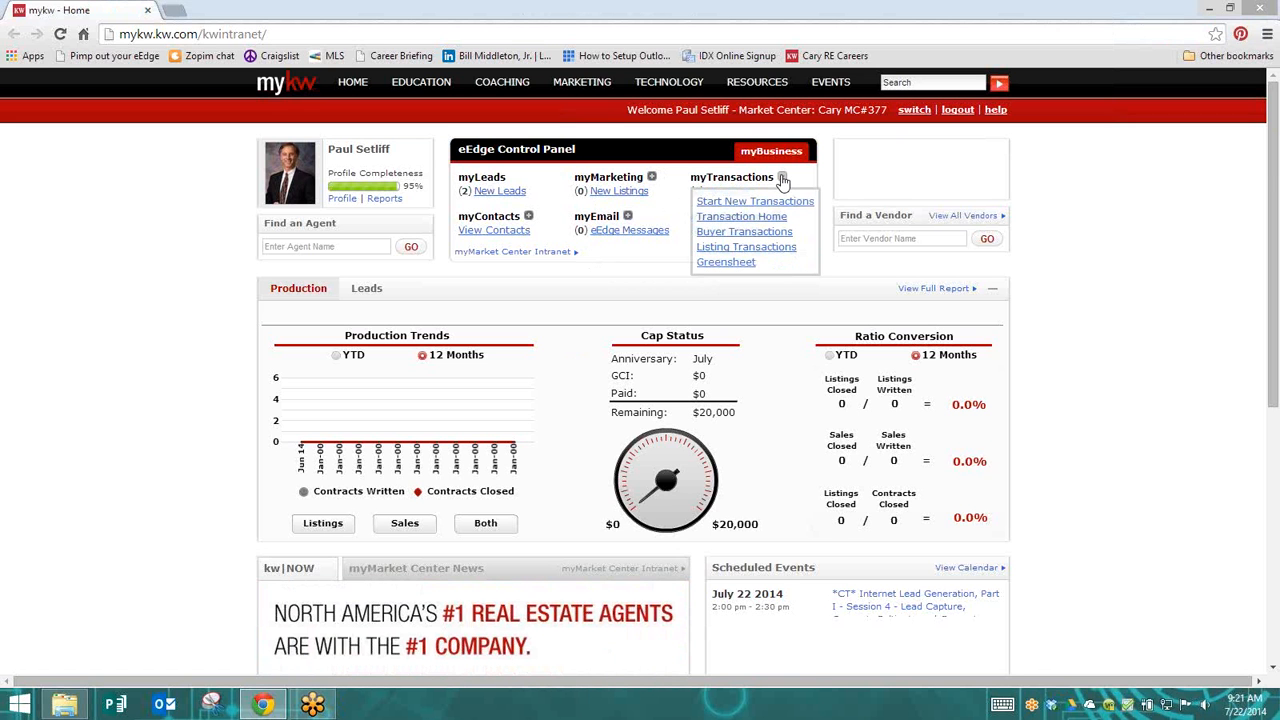
click(771, 220)
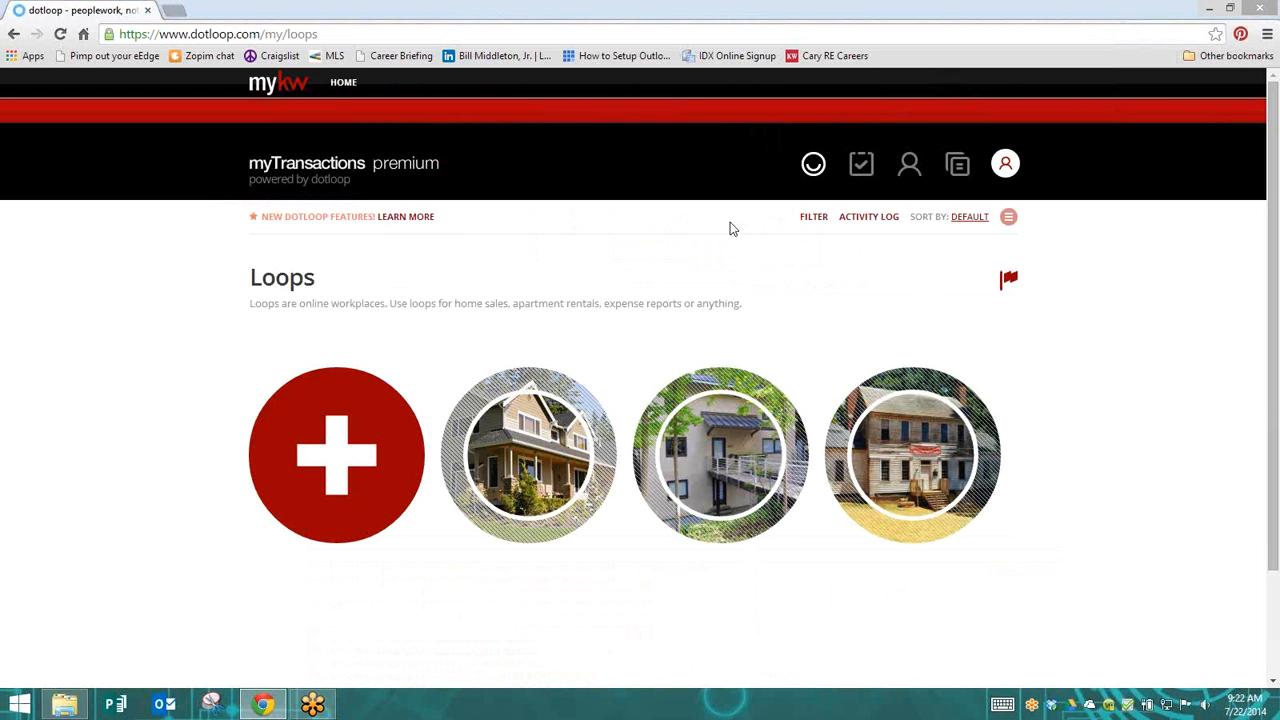
click(1009, 219)
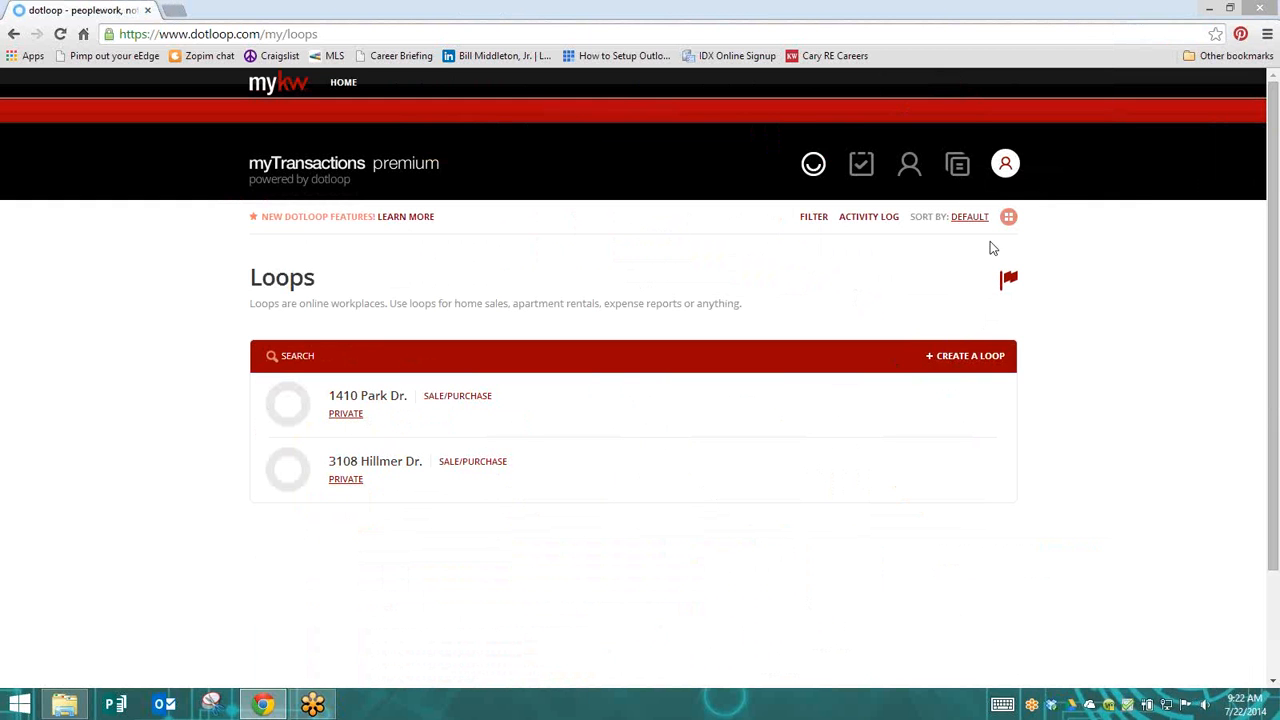
click(1008, 217)
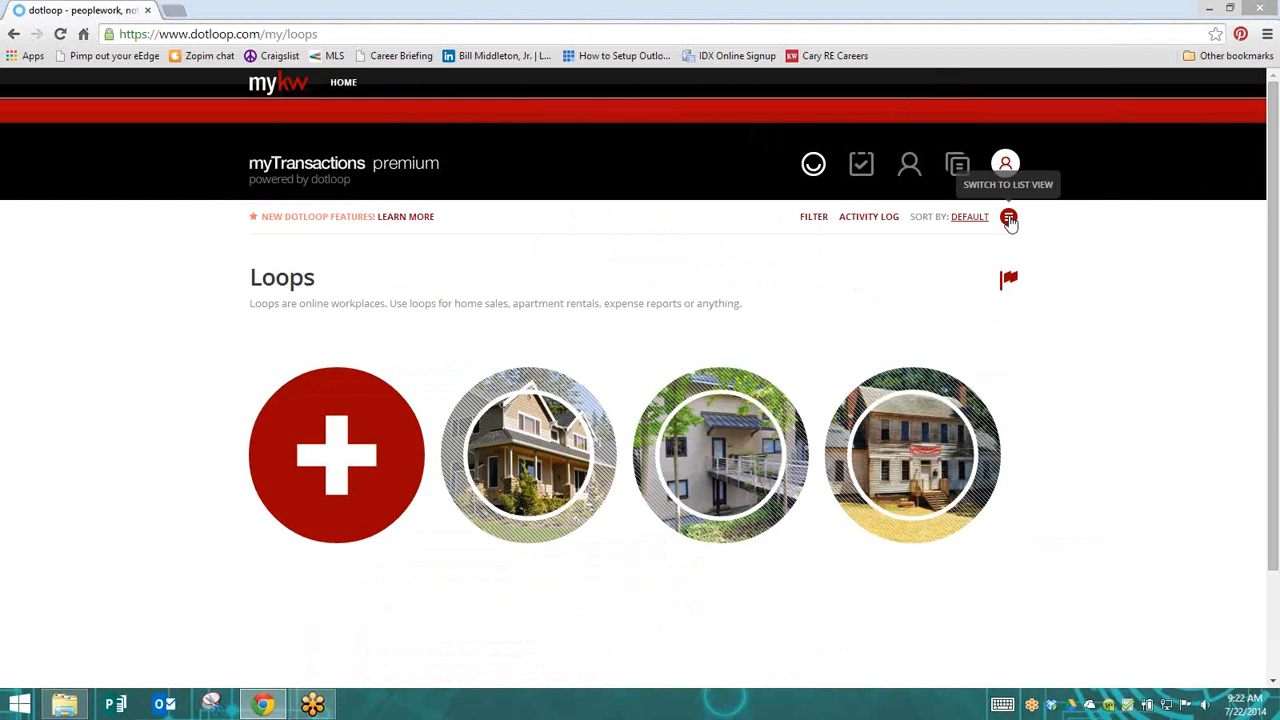
Create a new loop named with the property's street address, correcting the capitalization of the street name
click(318, 472)
click(466, 284)
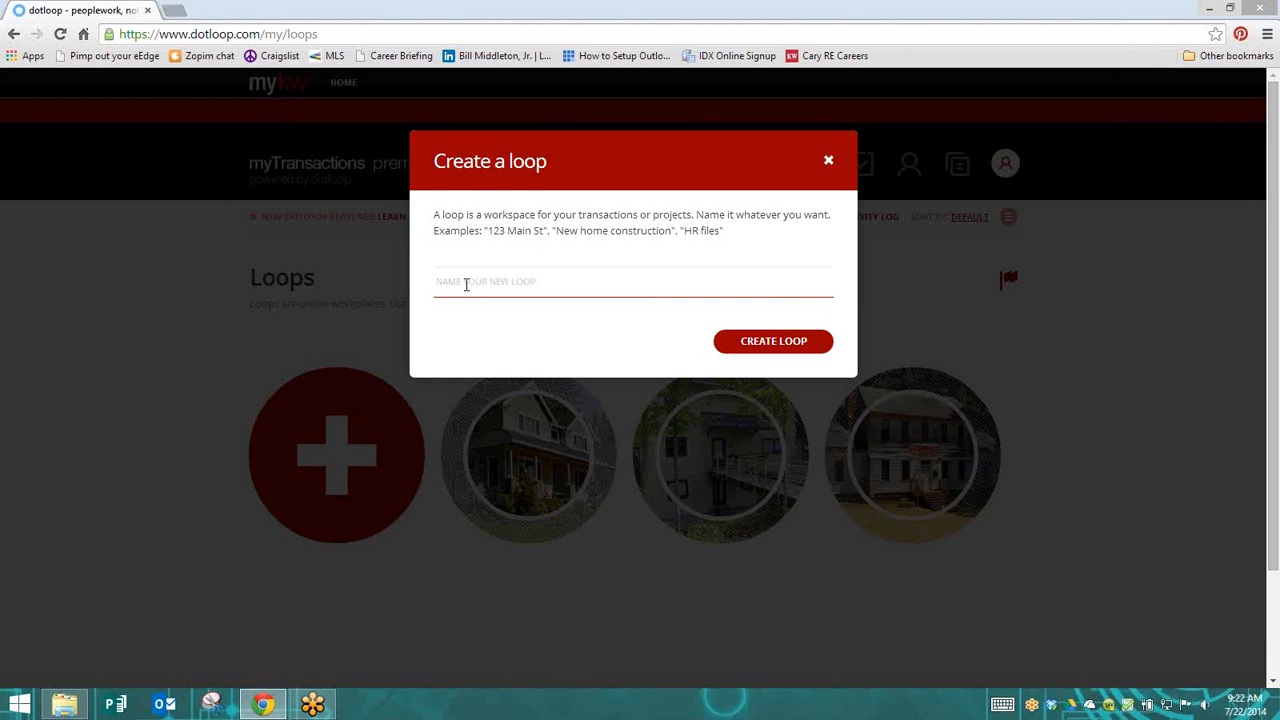
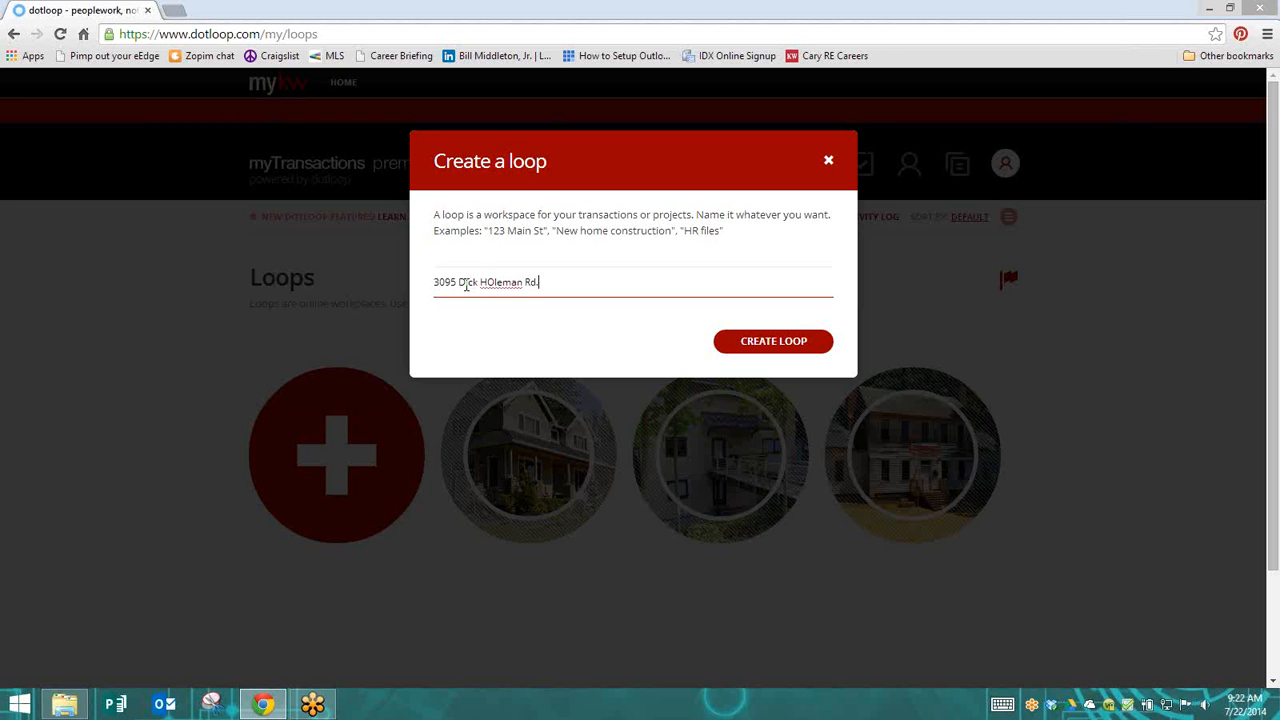
click(494, 282)
key(BackSpace)
text(o)
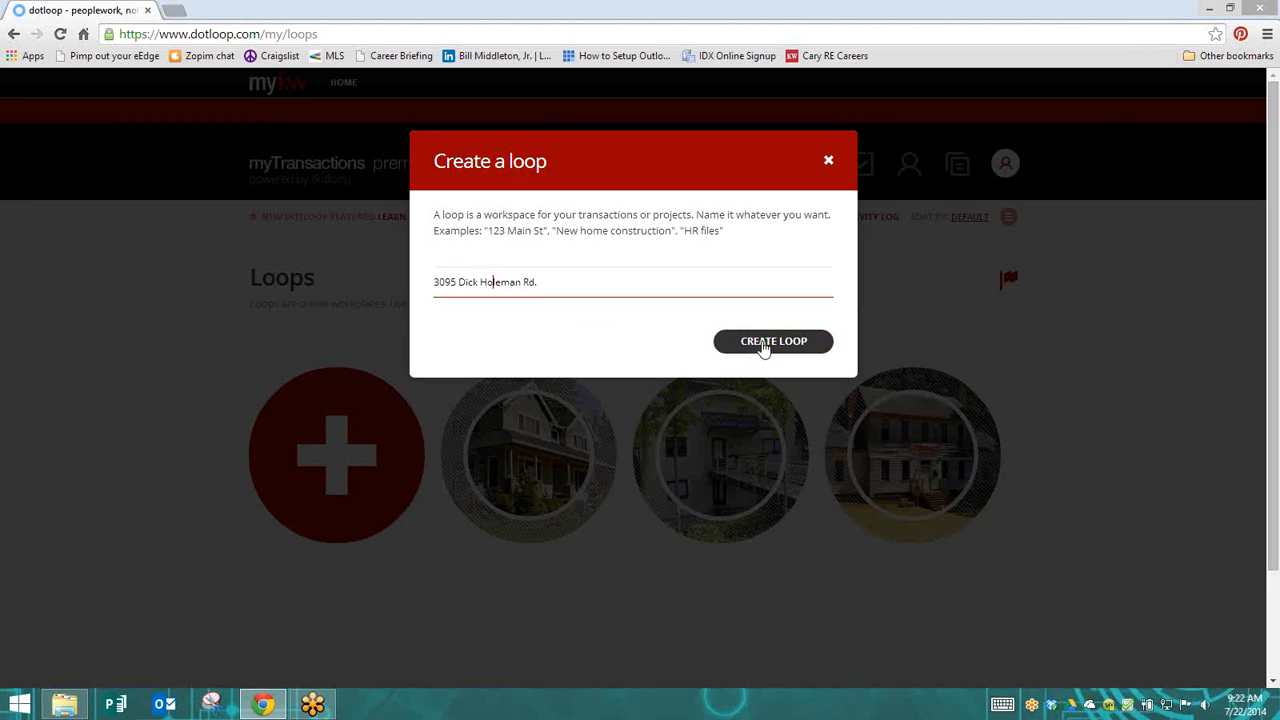
click(762, 344)
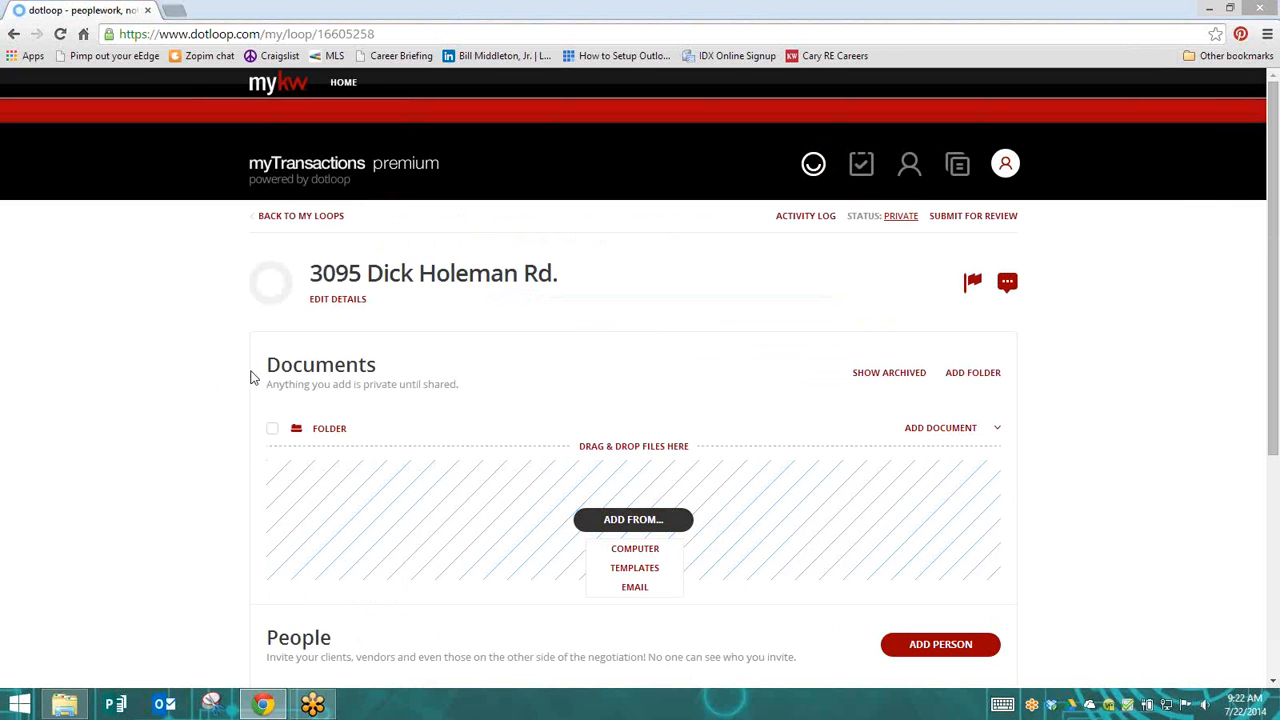
Look over the Documents, People and Tasks sections of the new loop
drag(265, 366, 378, 366)
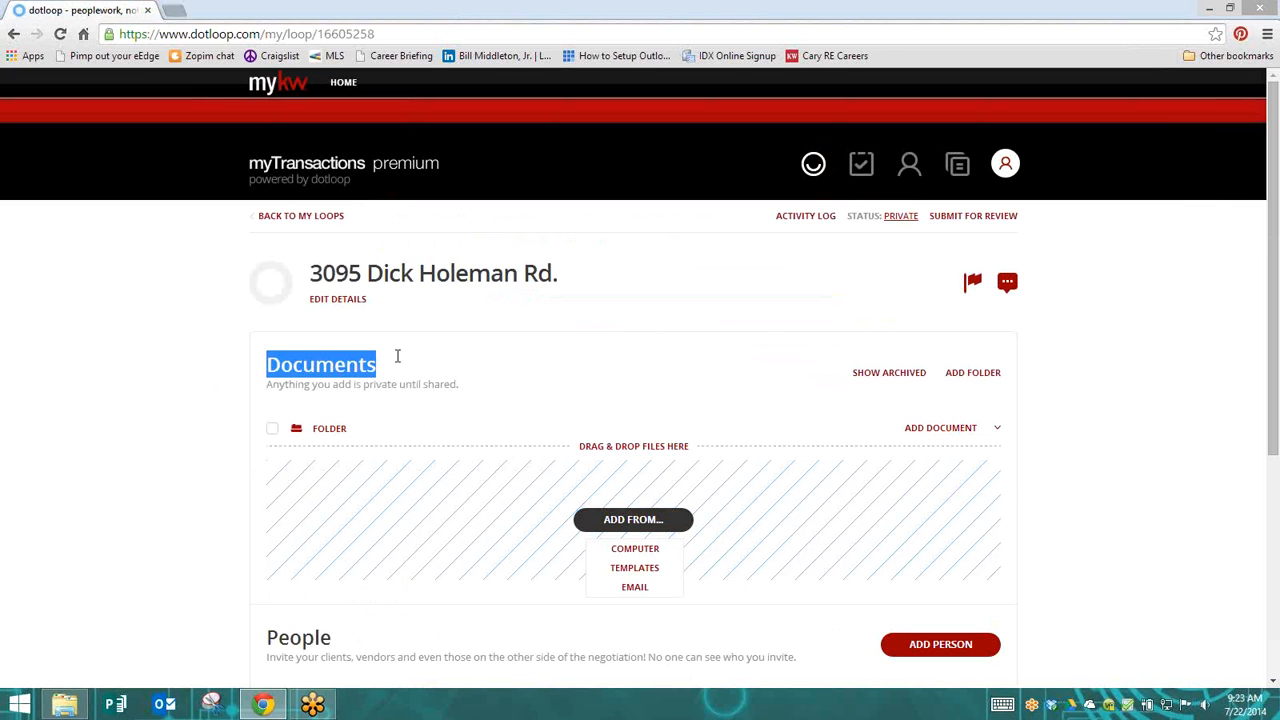
scroll(213, 451, down, 2)
drag(255, 404, 366, 394)
scroll(215, 470, down, 1)
drag(270, 487, 414, 494)
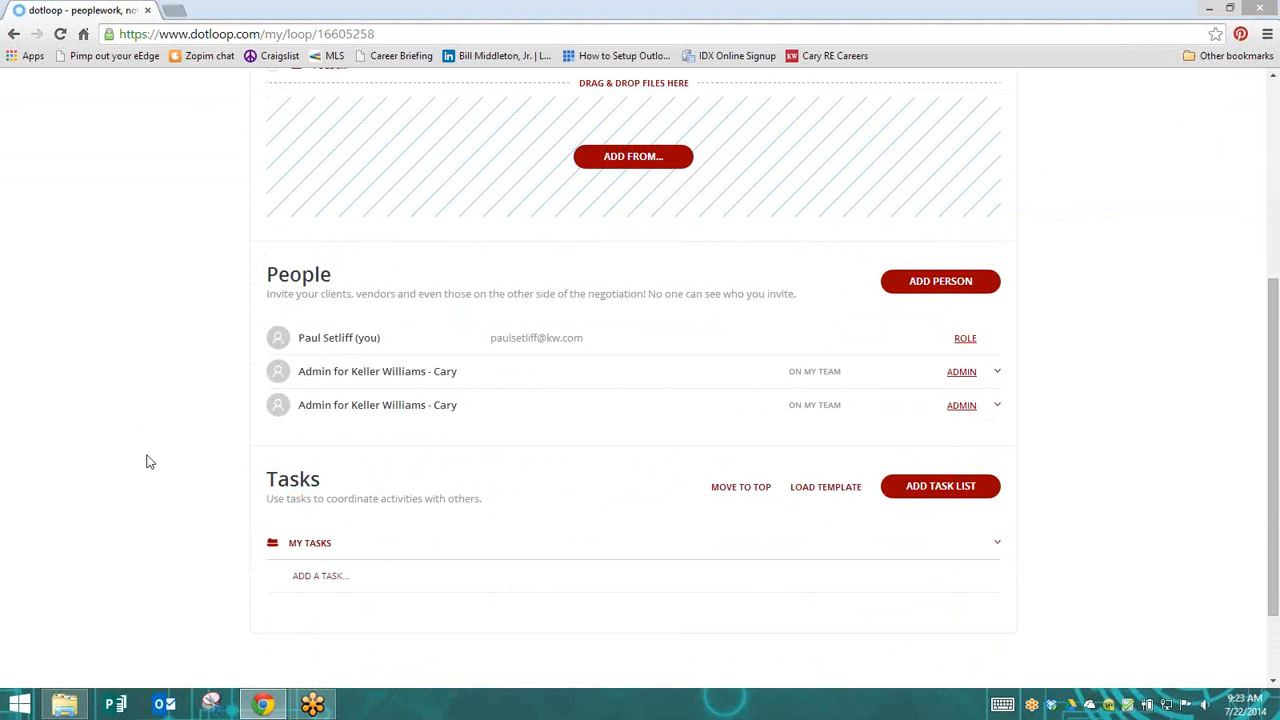
scroll(148, 460, up, 1)
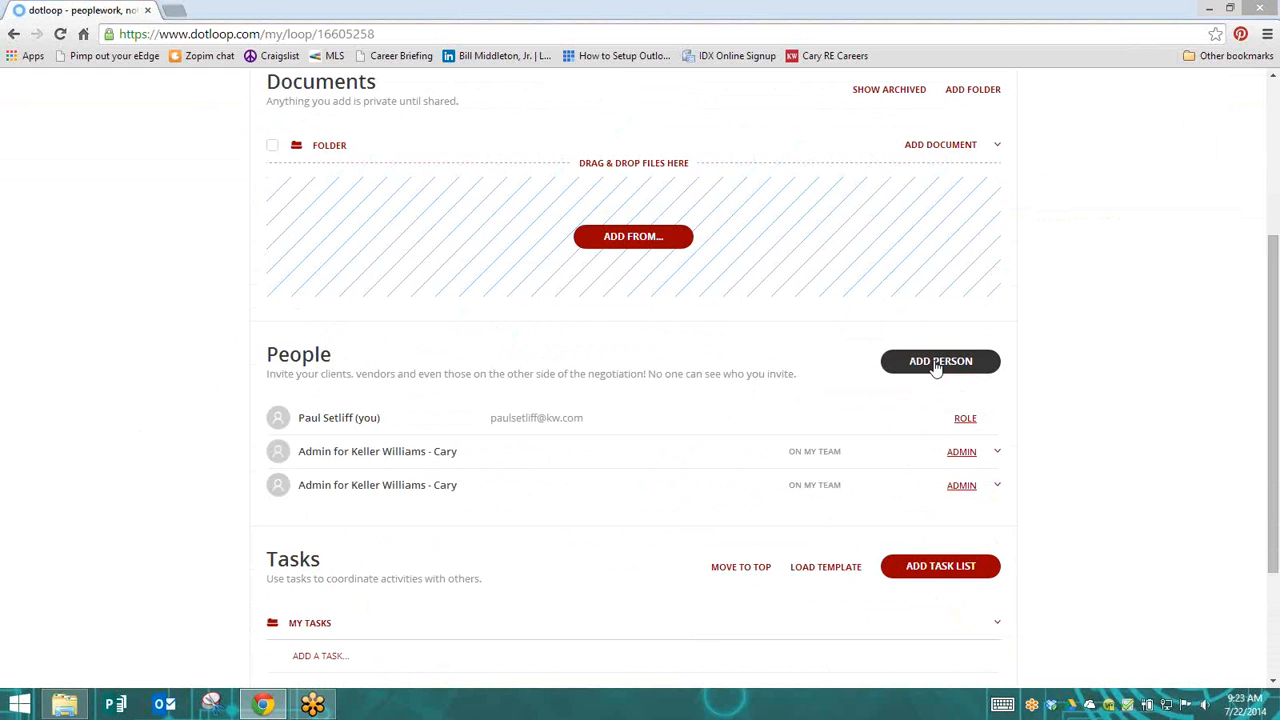
Set your own role in the loop's People section to Listing Agent
click(961, 424)
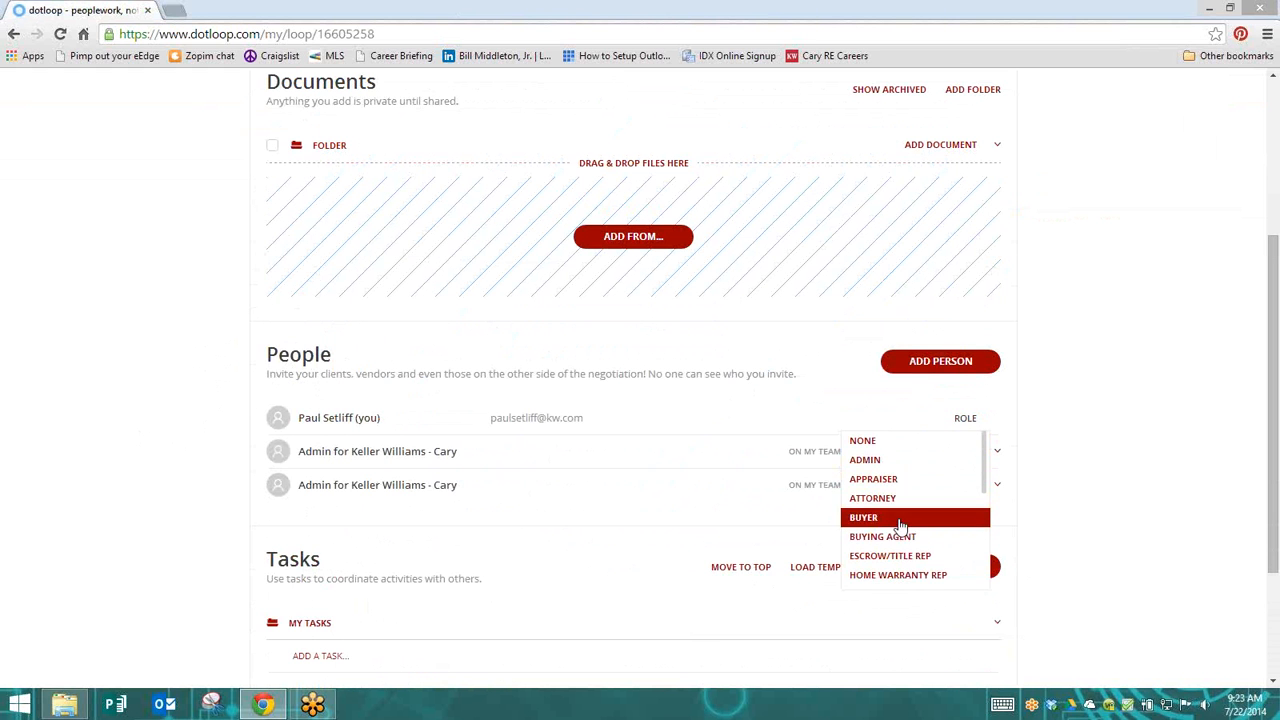
scroll(903, 533, down, 1)
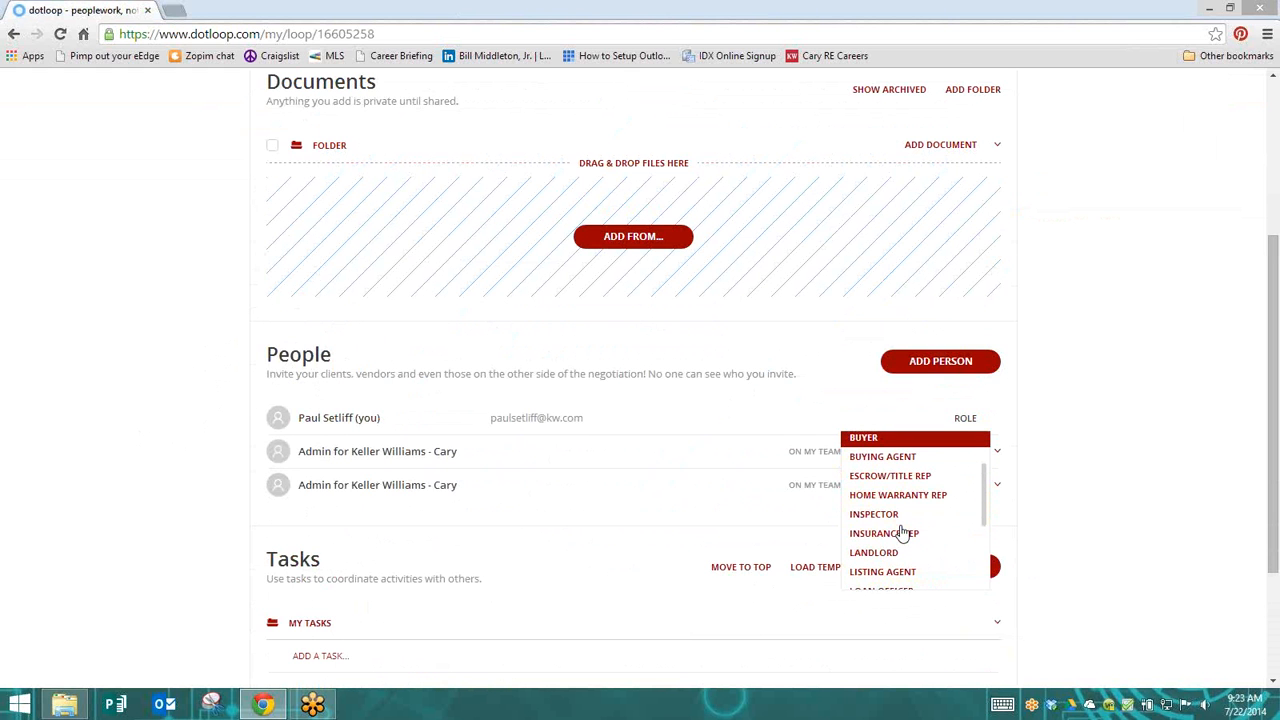
click(882, 573)
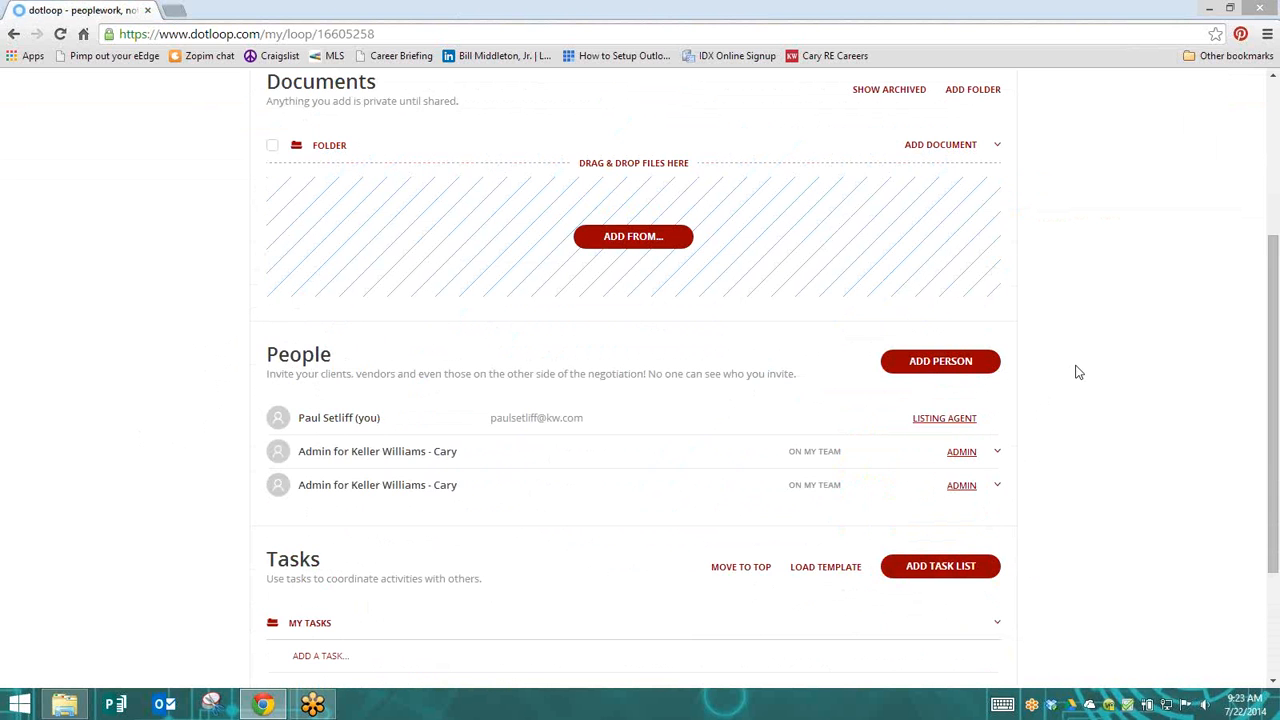
Add the MLS Print Out PDF from the property's folder on the computer to the loop's Documents, and restore the browser to full size
scroll(1077, 372, up, 1)
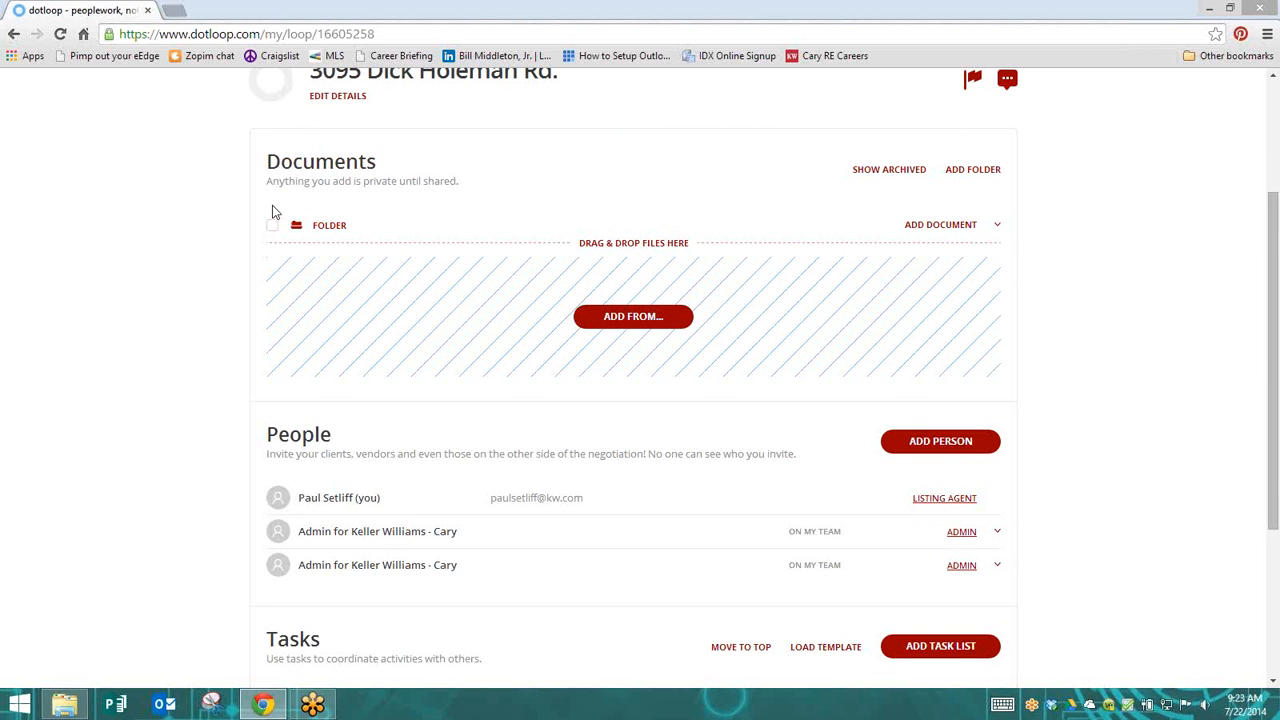
drag(270, 168, 415, 163)
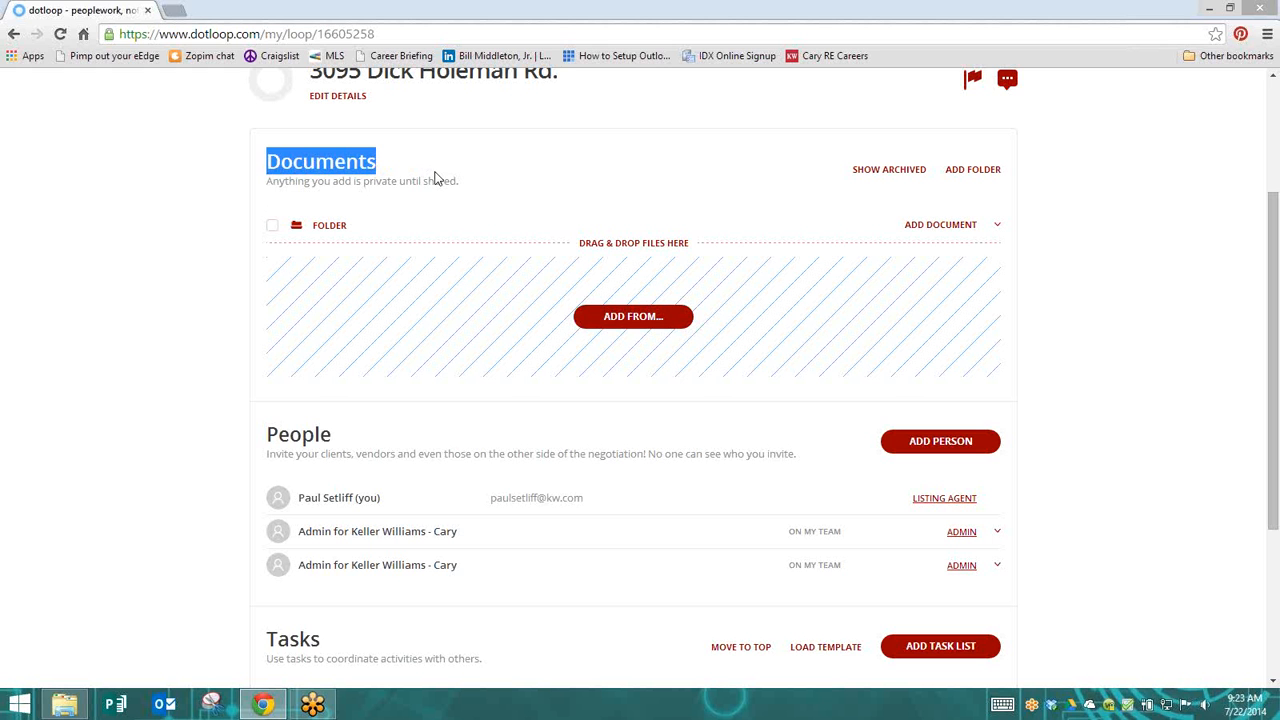
click(636, 320)
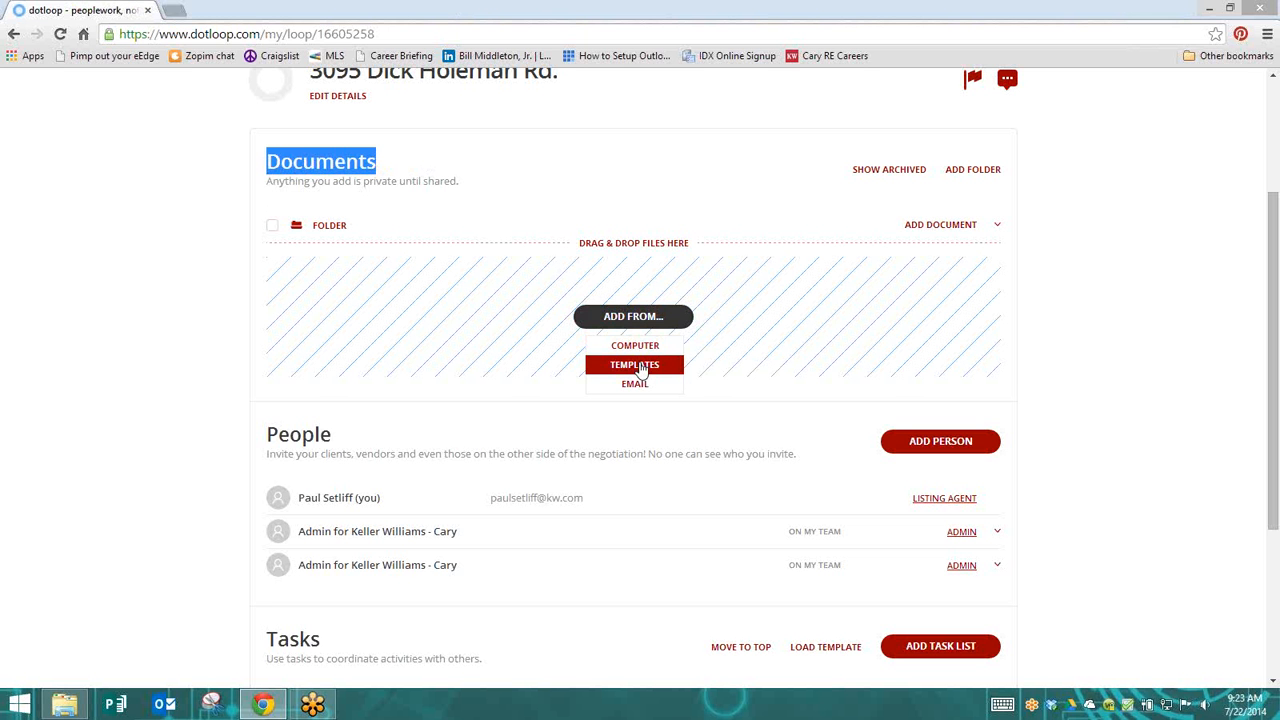
click(1232, 9)
click(846, 296)
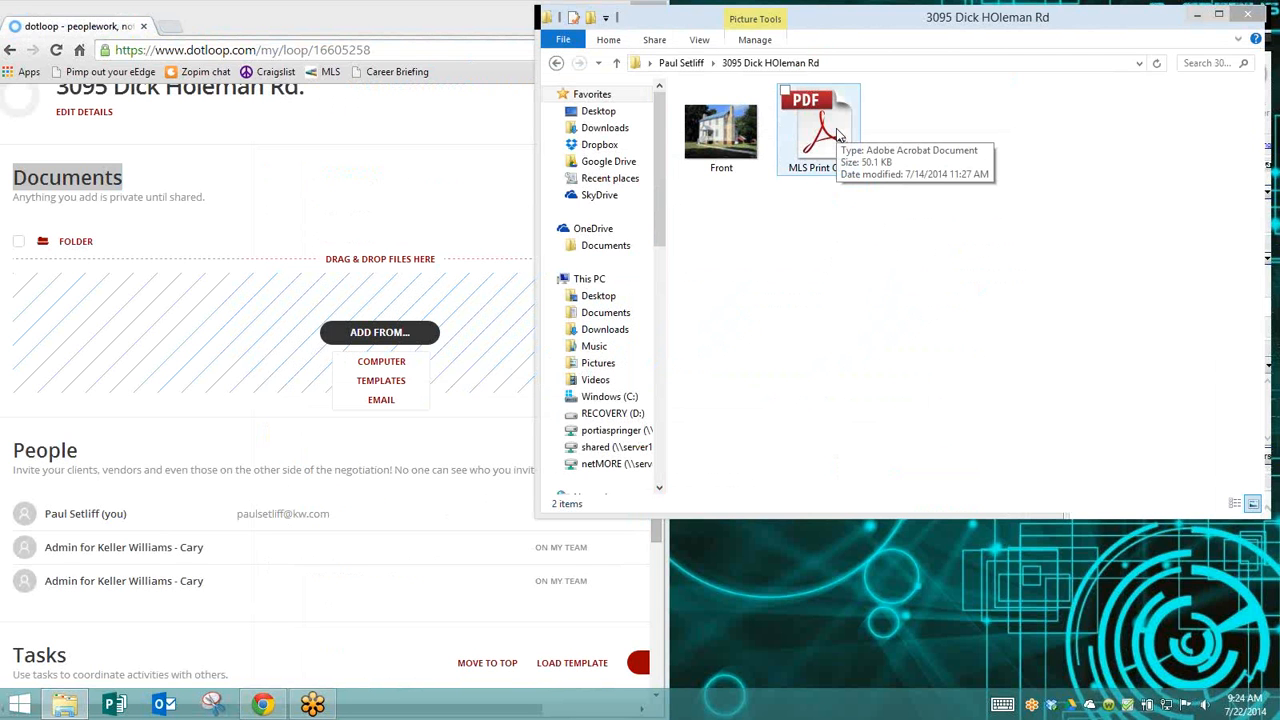
drag(838, 133, 265, 370)
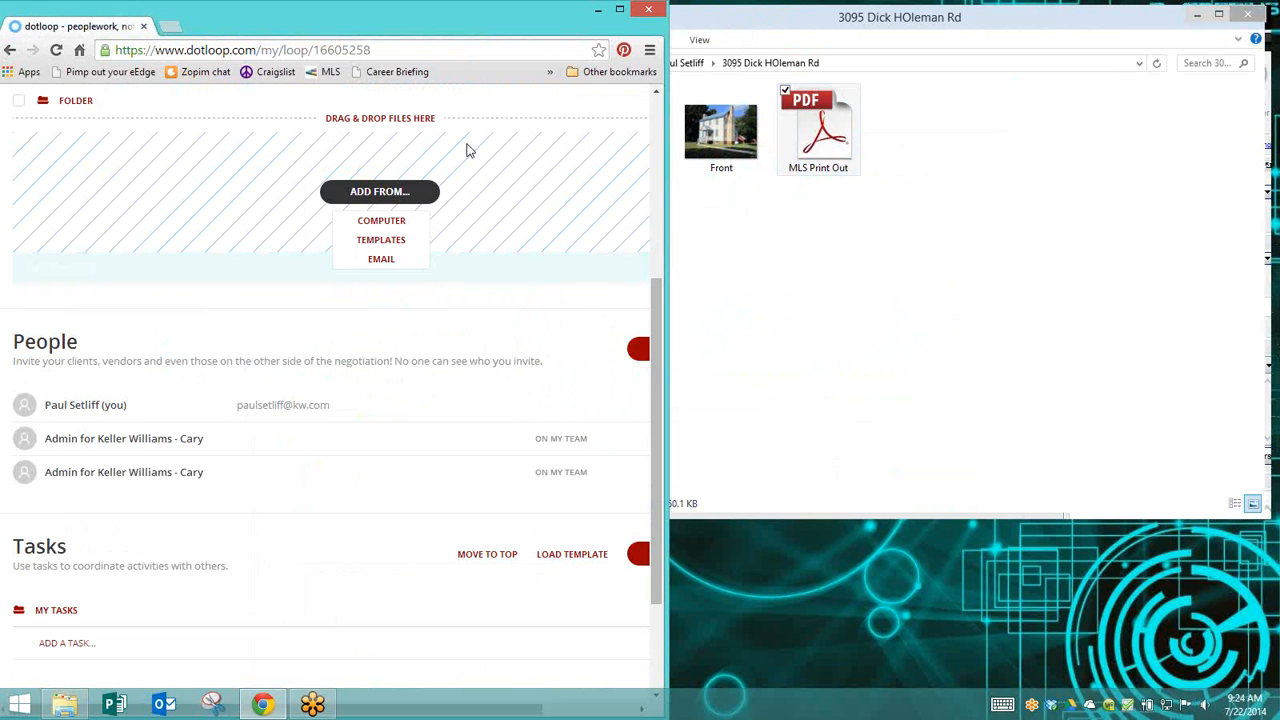
click(619, 10)
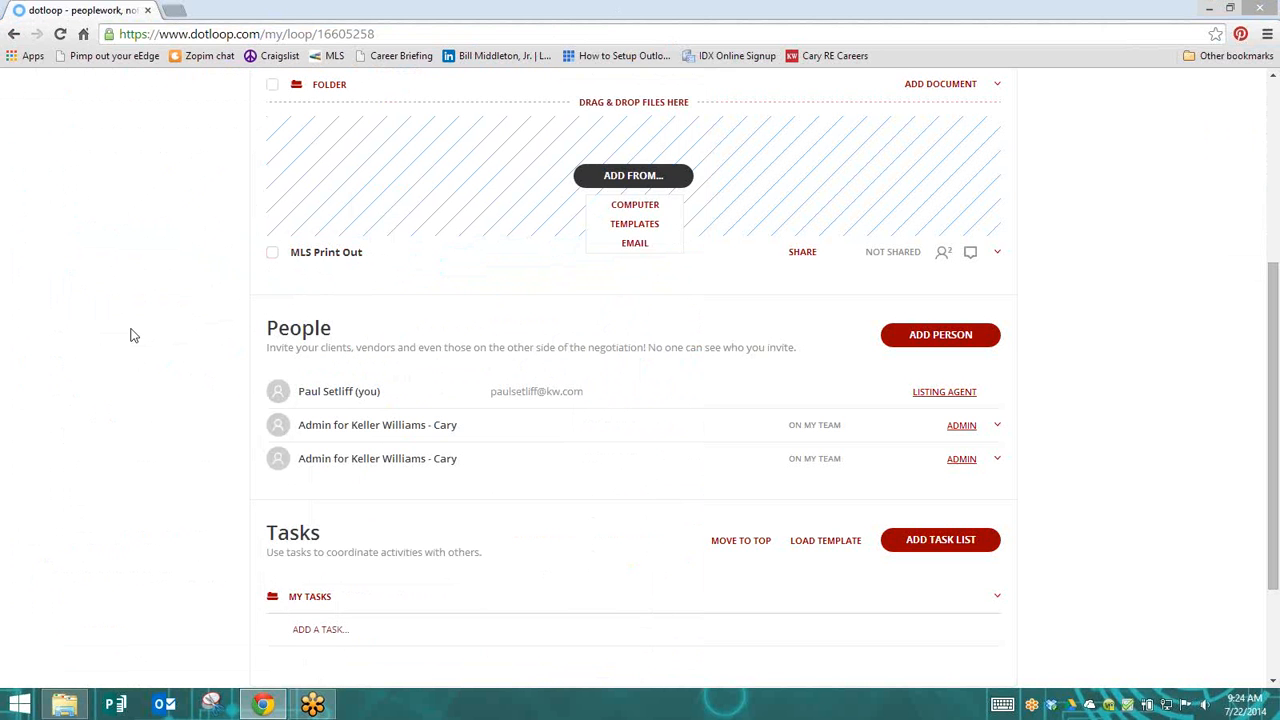
Start submitting the loop for review and provide the required property street address, city, state and ZIP code
scroll(137, 333, up, 2)
scroll(137, 333, up, 2)
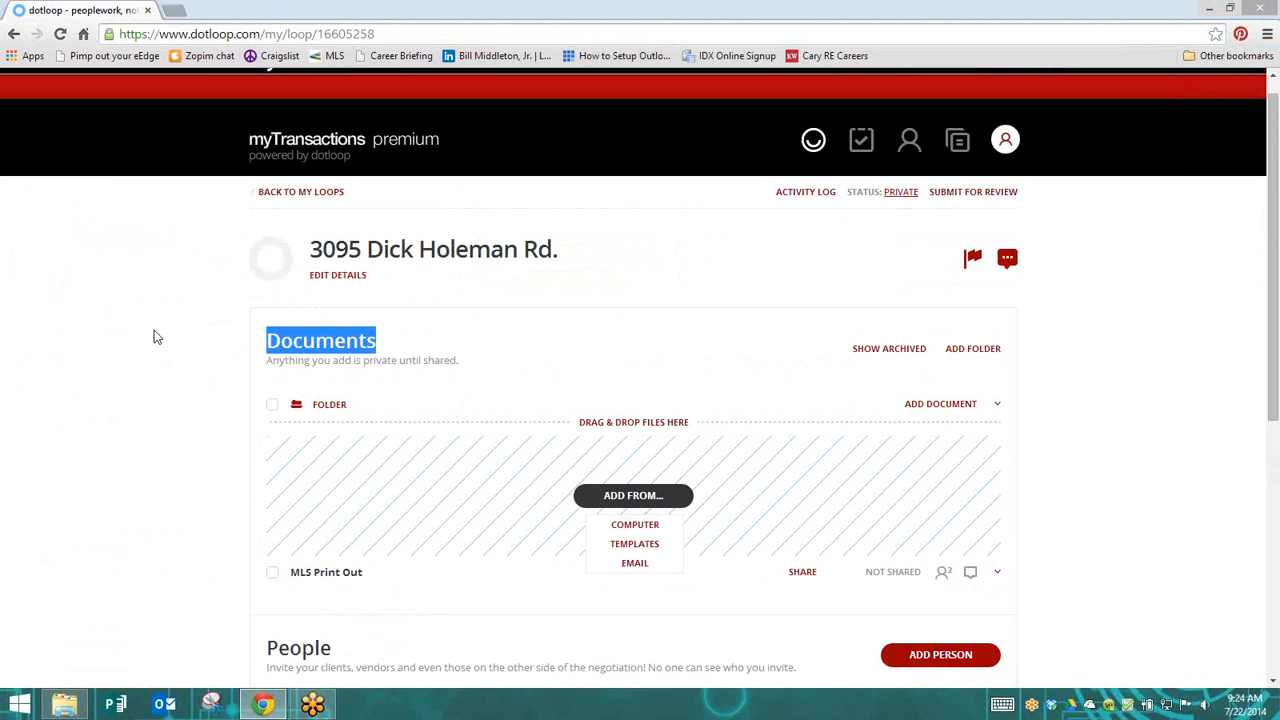
click(976, 195)
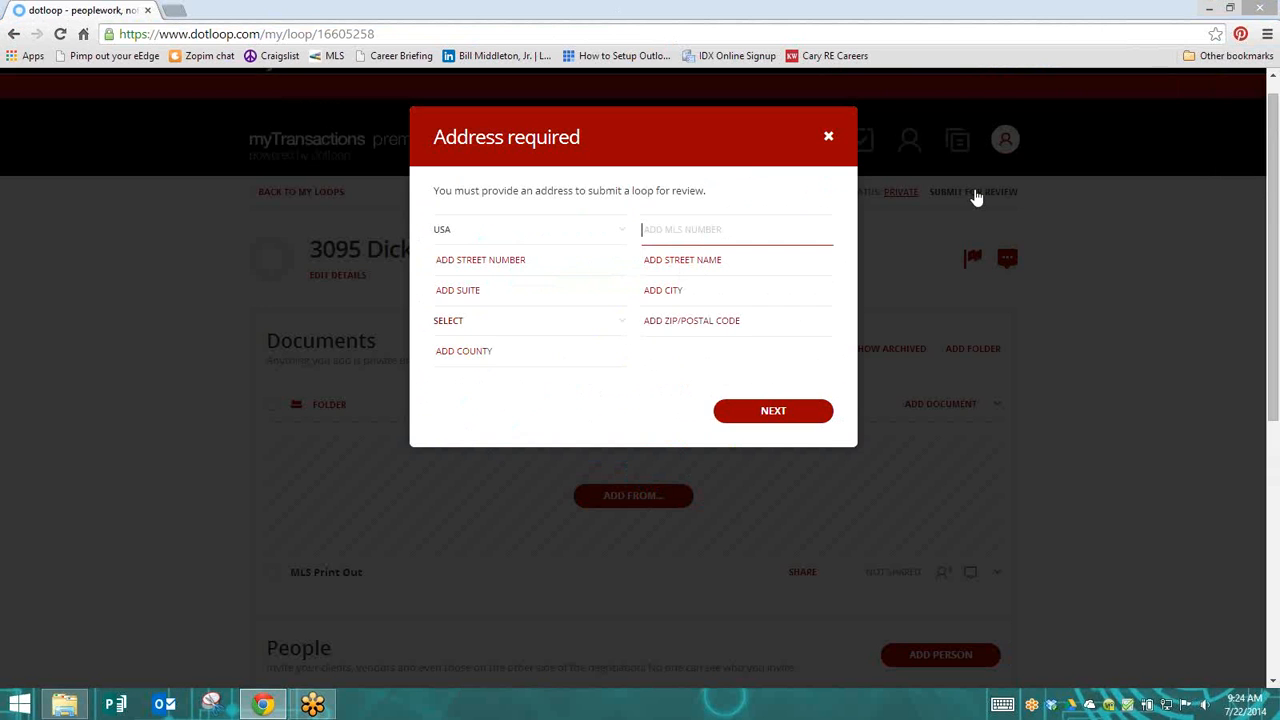
click(666, 263)
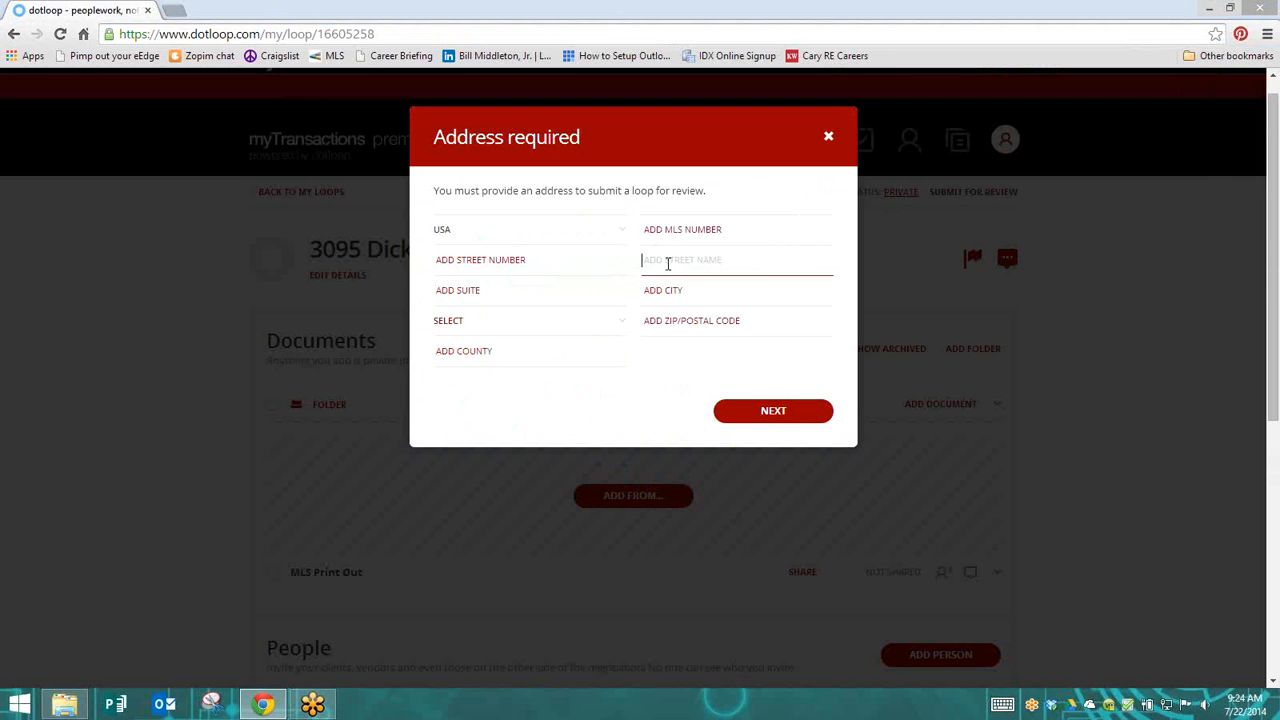
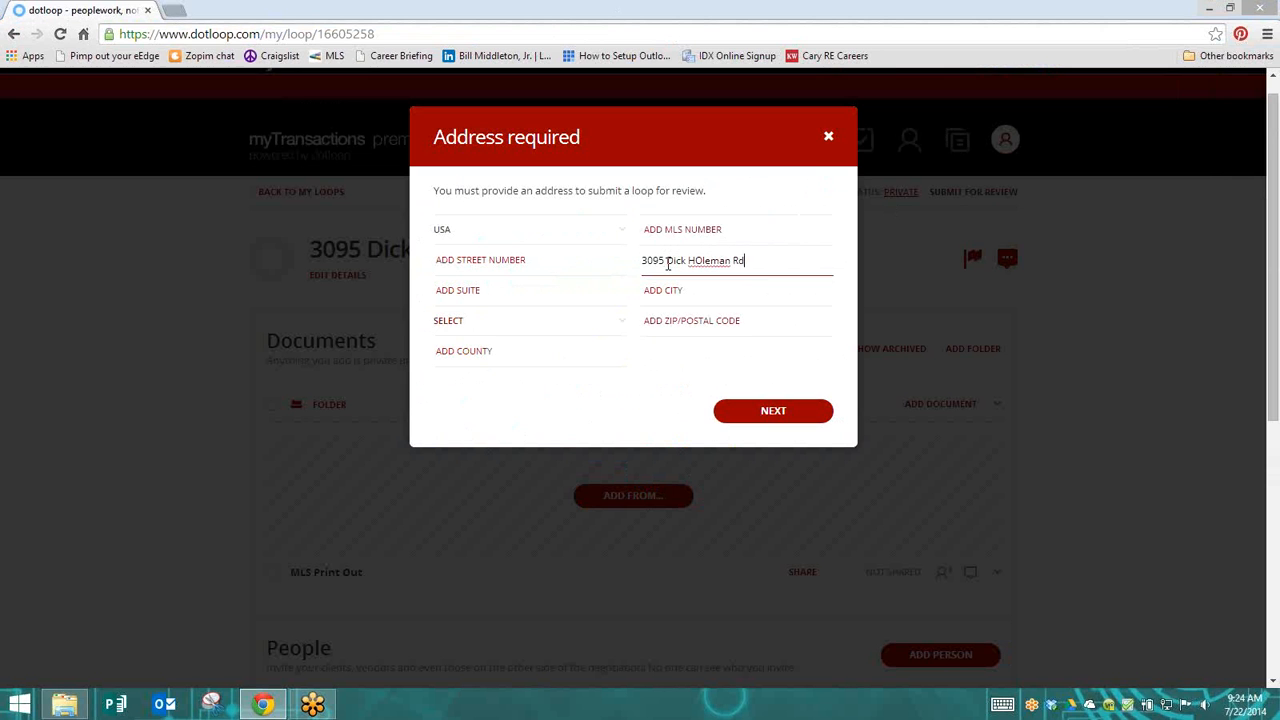
click(1268, 36)
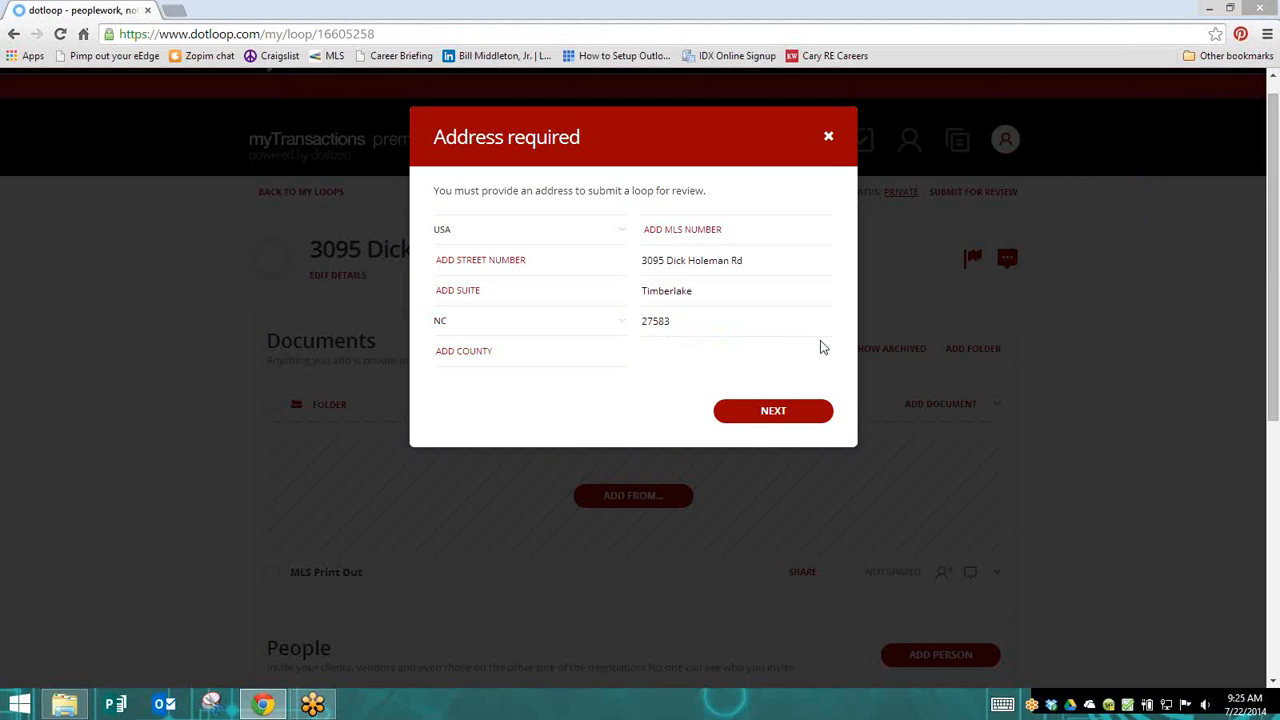
click(770, 412)
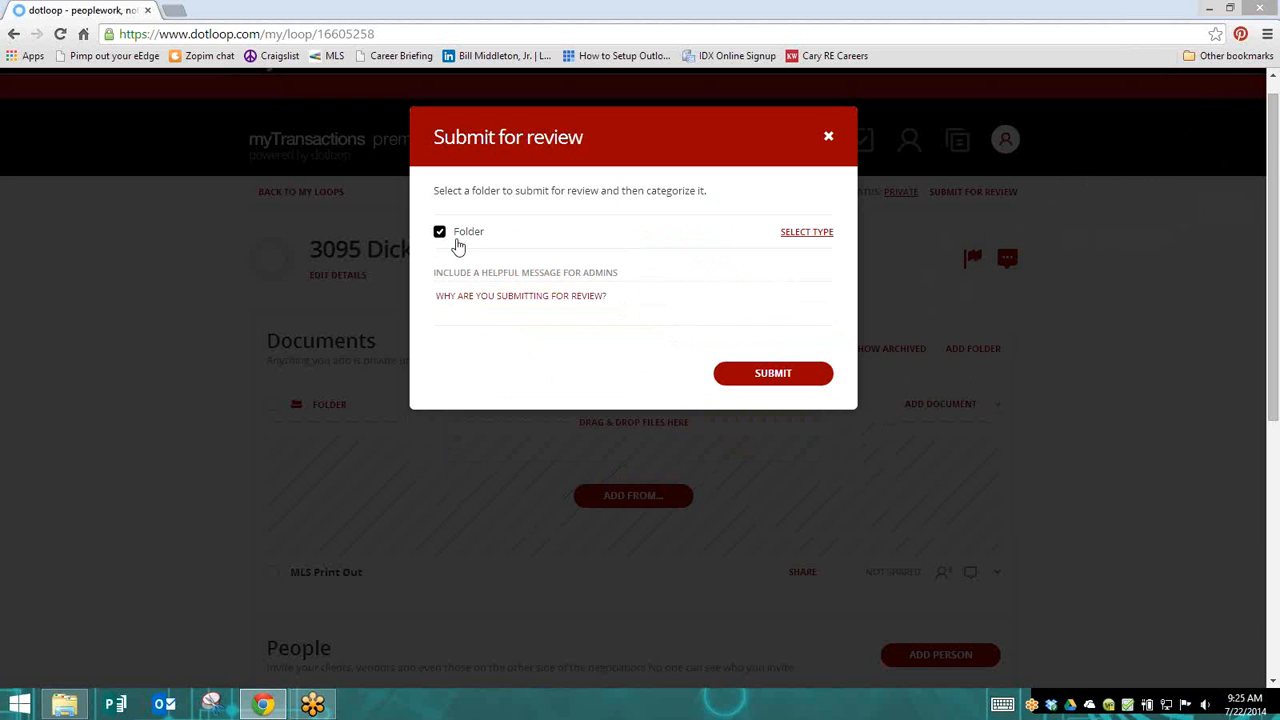
Categorize the folder as Listing and submit it for review
click(821, 238)
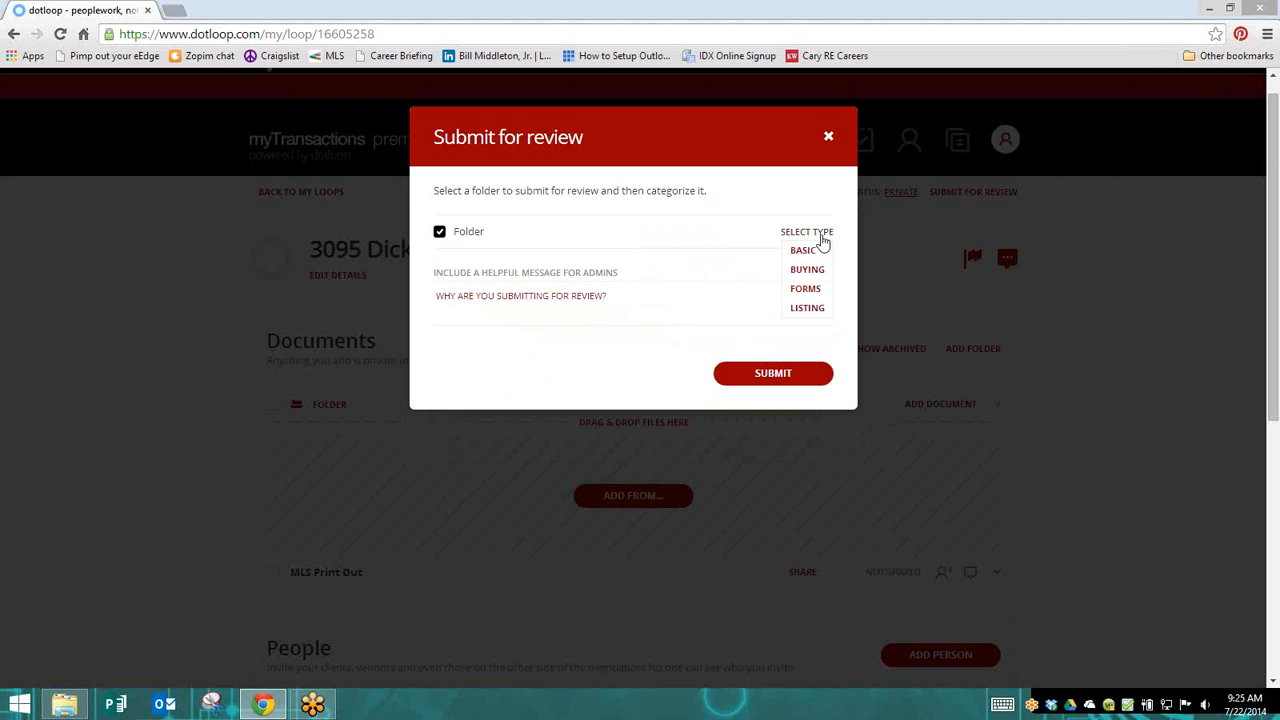
click(807, 308)
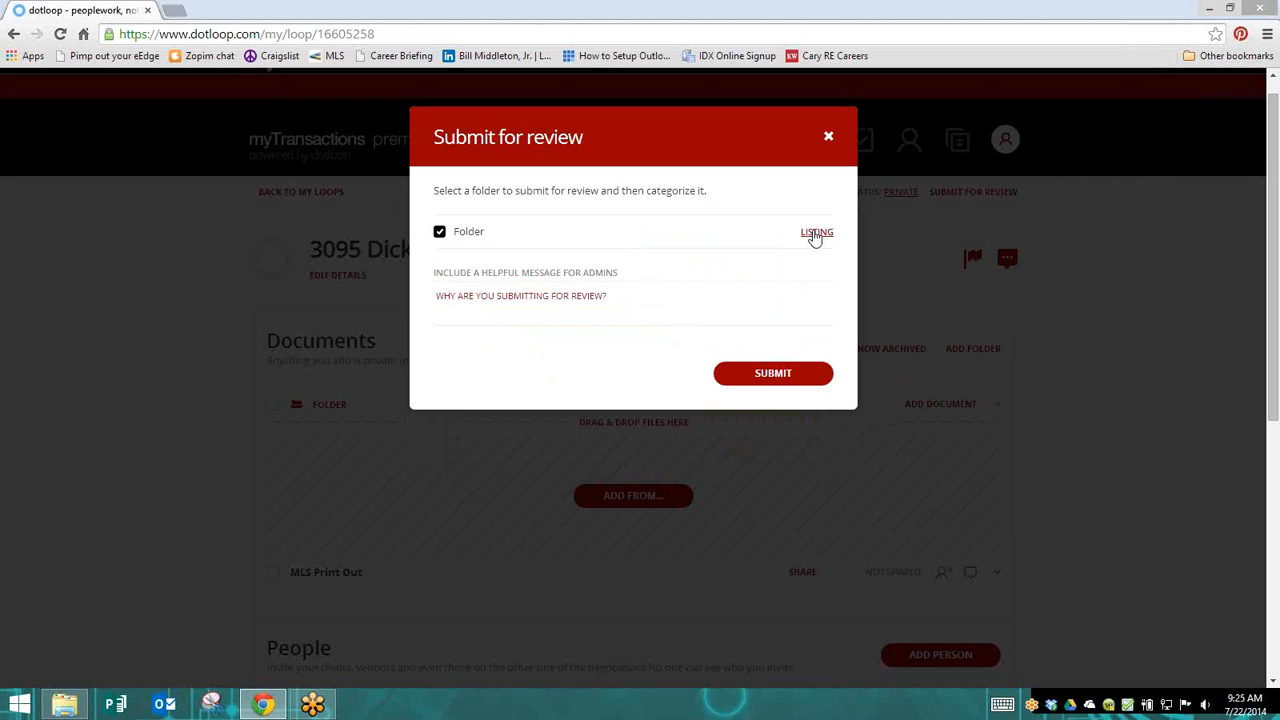
click(772, 374)
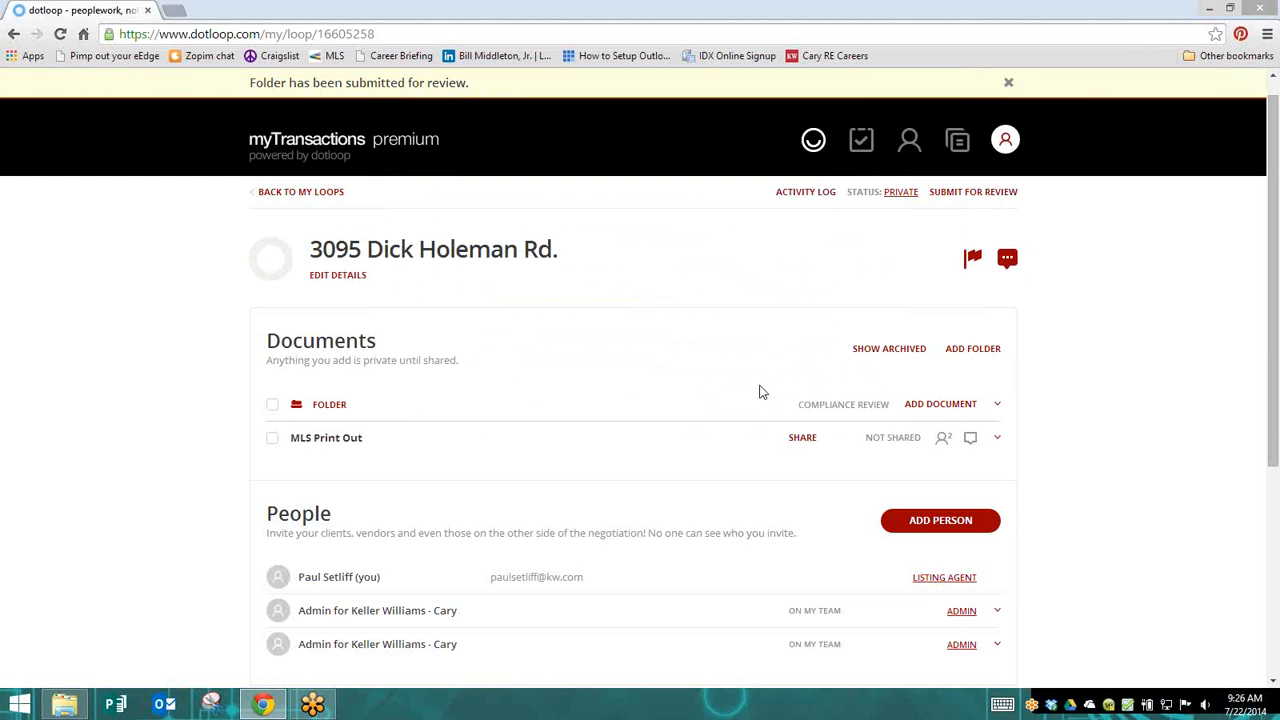